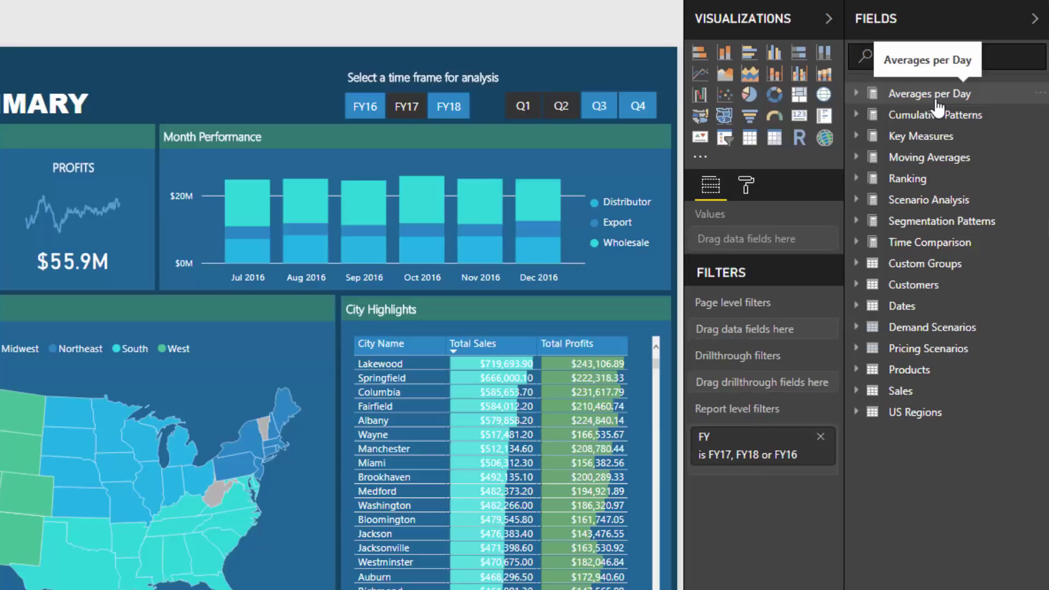
# Glance at Averages per Day, then expand Cumulative Patterns and widen the field list
pyautogui.click(922, 101)
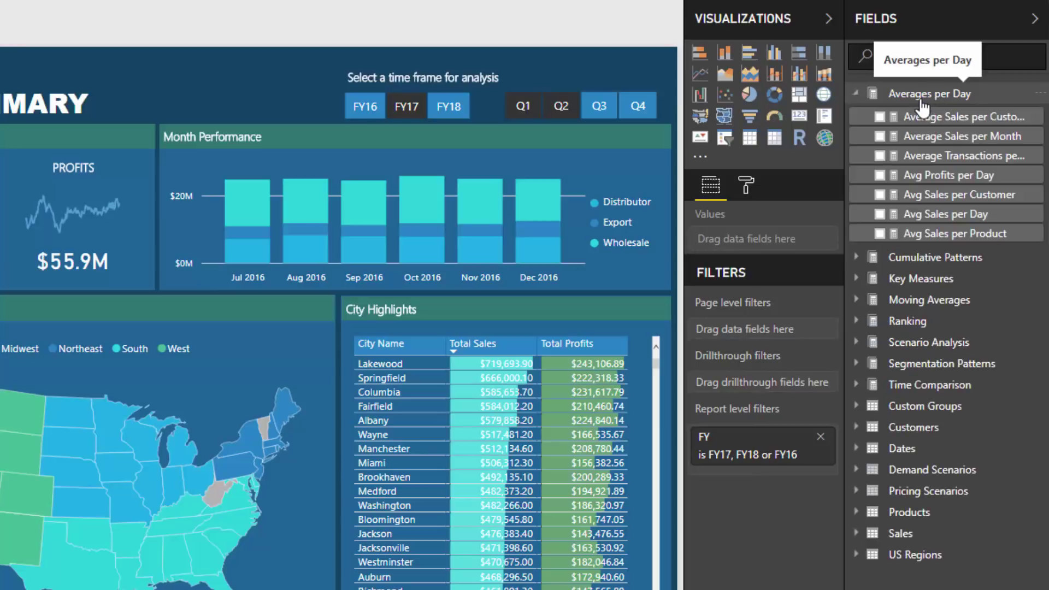
pyautogui.click(908, 99)
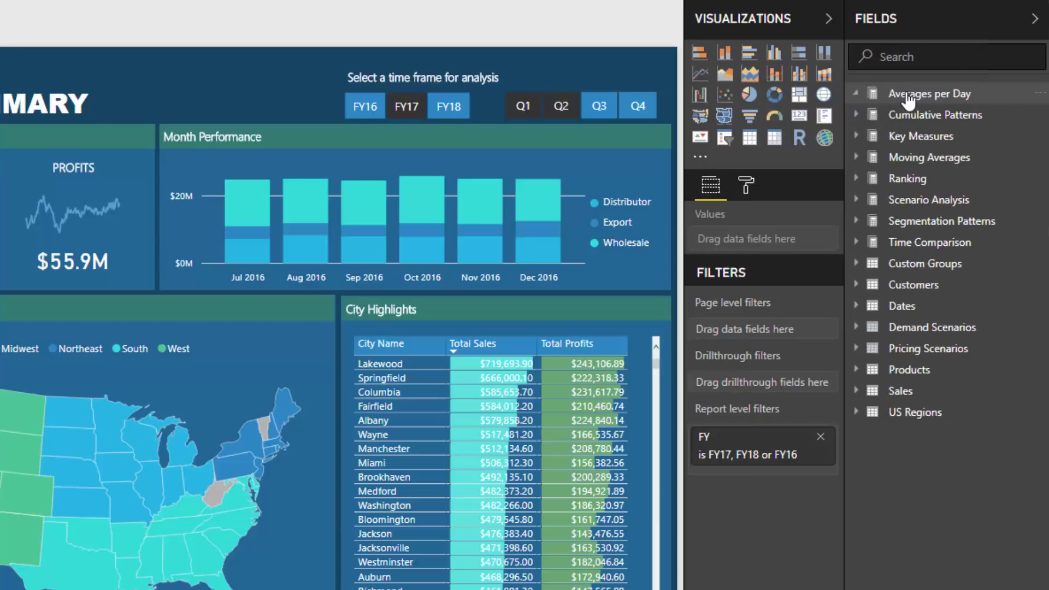
pyautogui.click(909, 115)
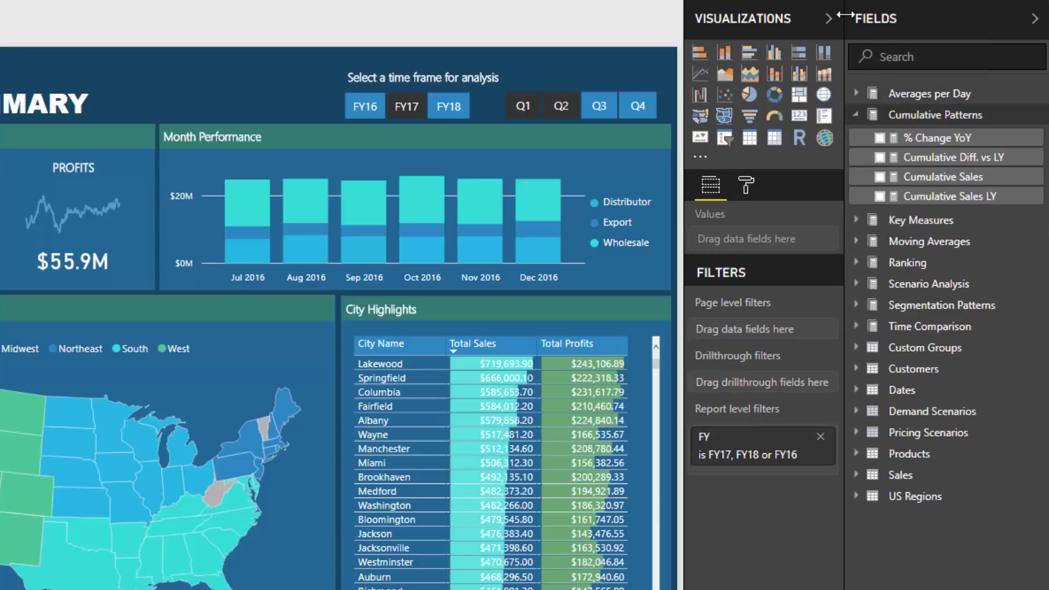
pyautogui.moveTo(845, 15); pyautogui.dragTo(824, 16)
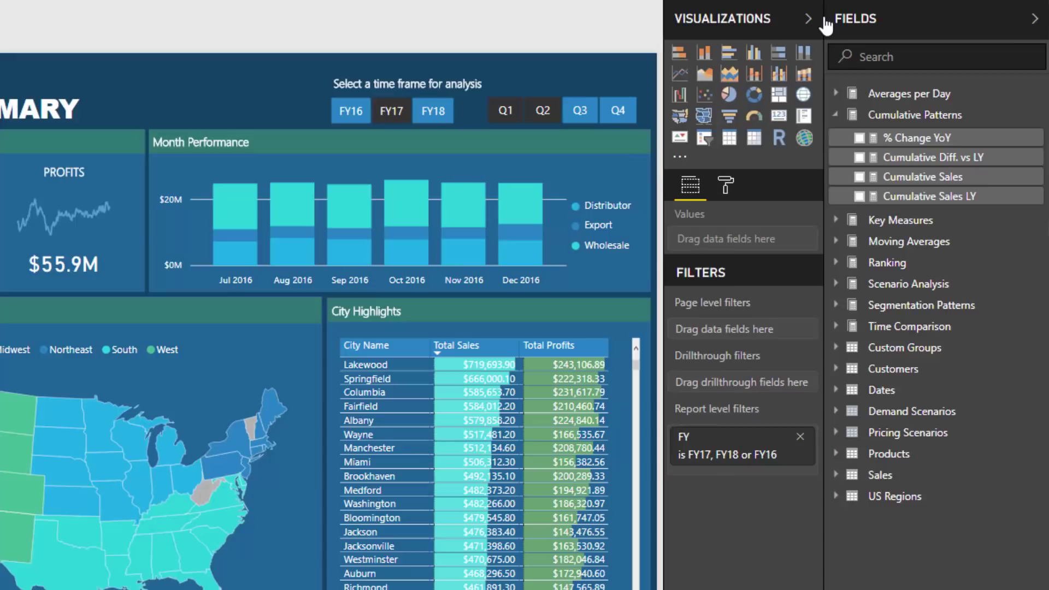
# Check Moving Averages' measures and leave Key Measures expanded showing Total Profits
pyautogui.click(897, 220)
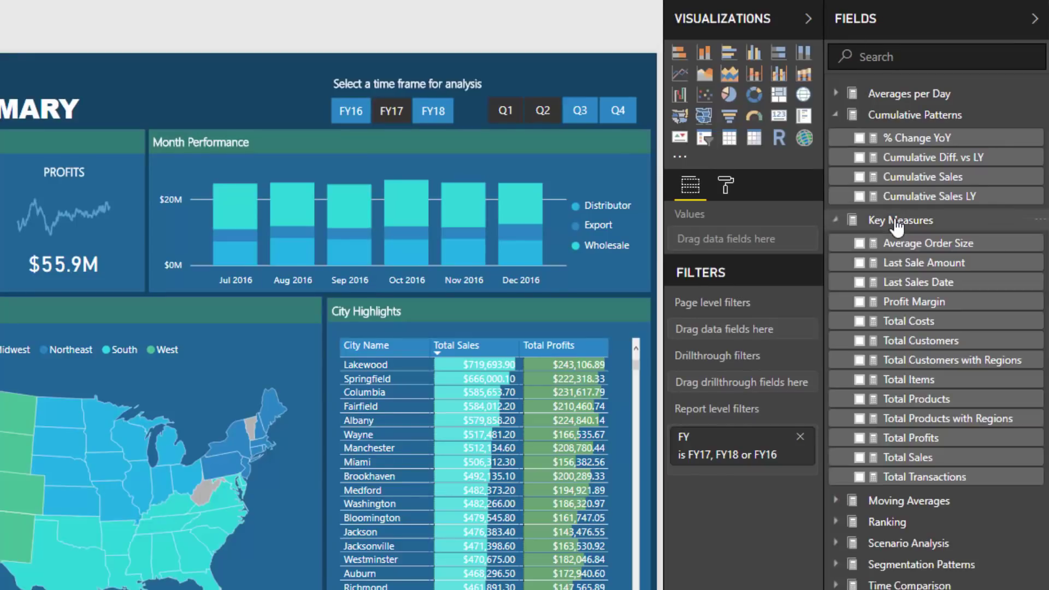
pyautogui.scroll(-1, 899, 227)
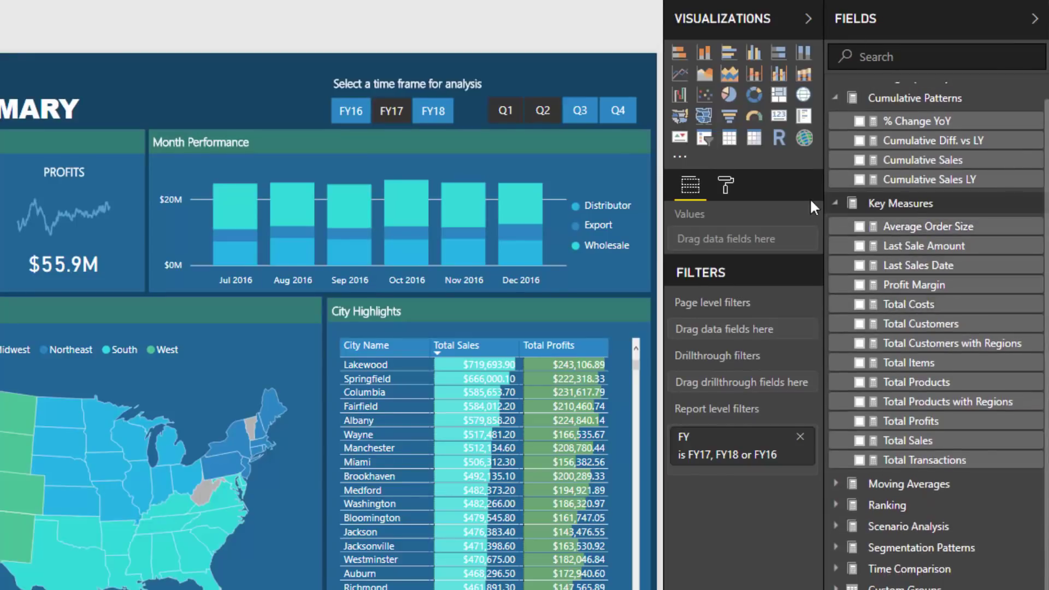
pyautogui.click(834, 206)
pyautogui.click(887, 244)
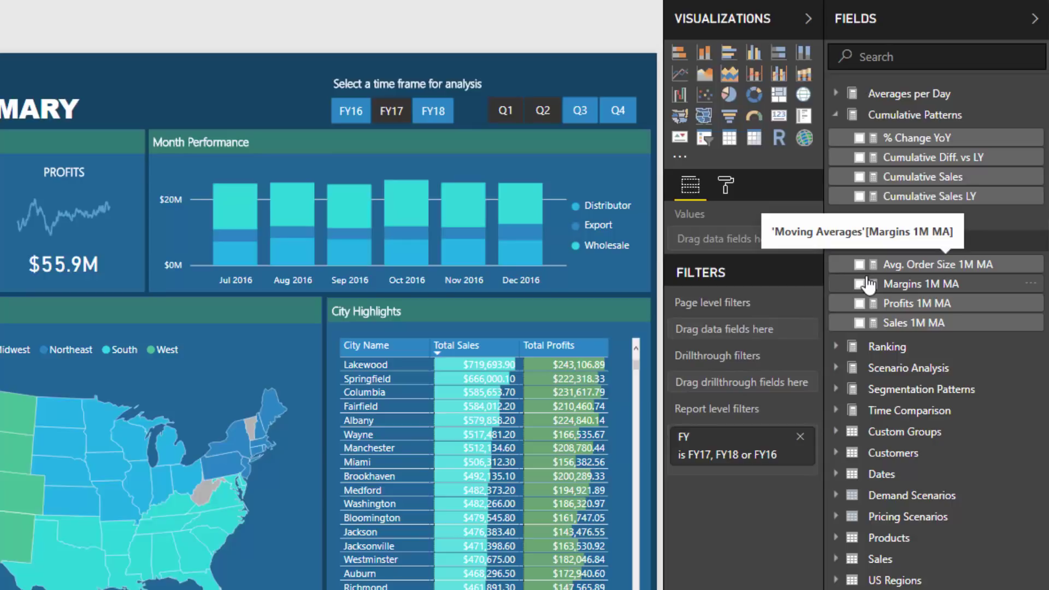
pyautogui.click(836, 241)
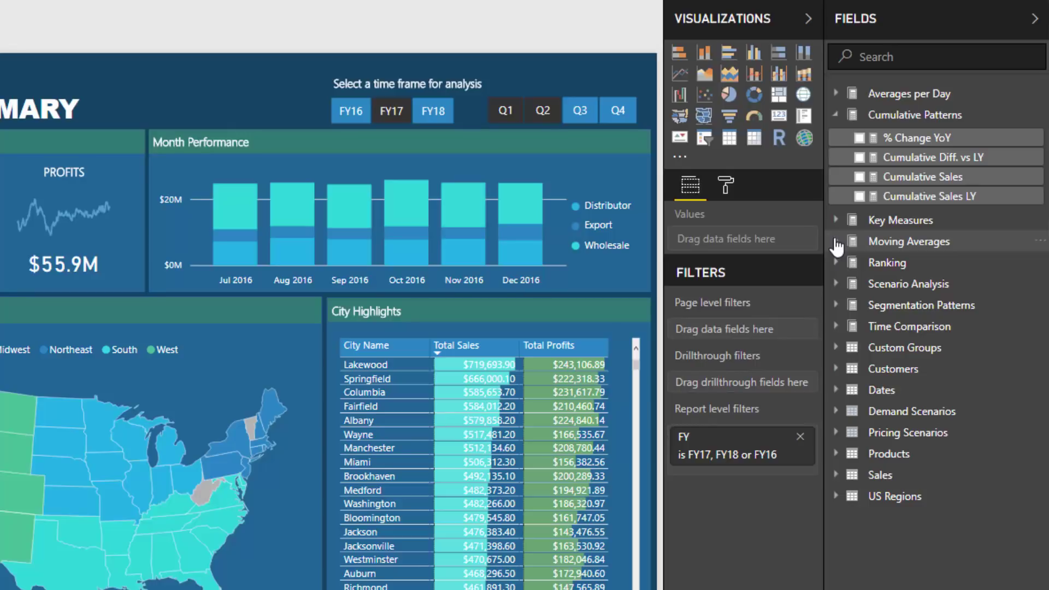
pyautogui.click(836, 220)
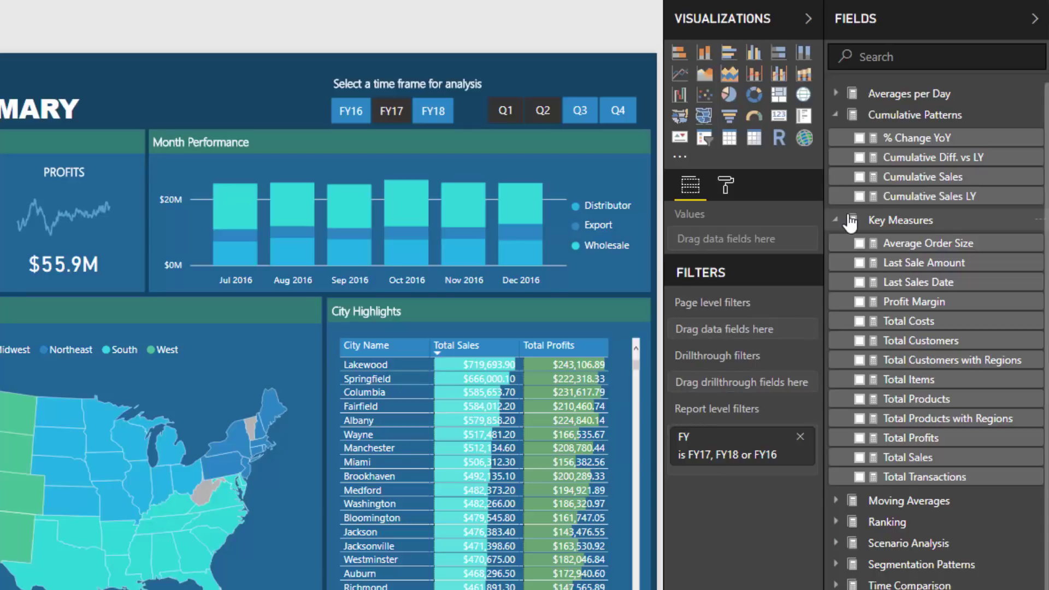
# Collapse Key Measures and briefly look inside Scenario Analysis and Segmentation Patterns
pyautogui.click(836, 221)
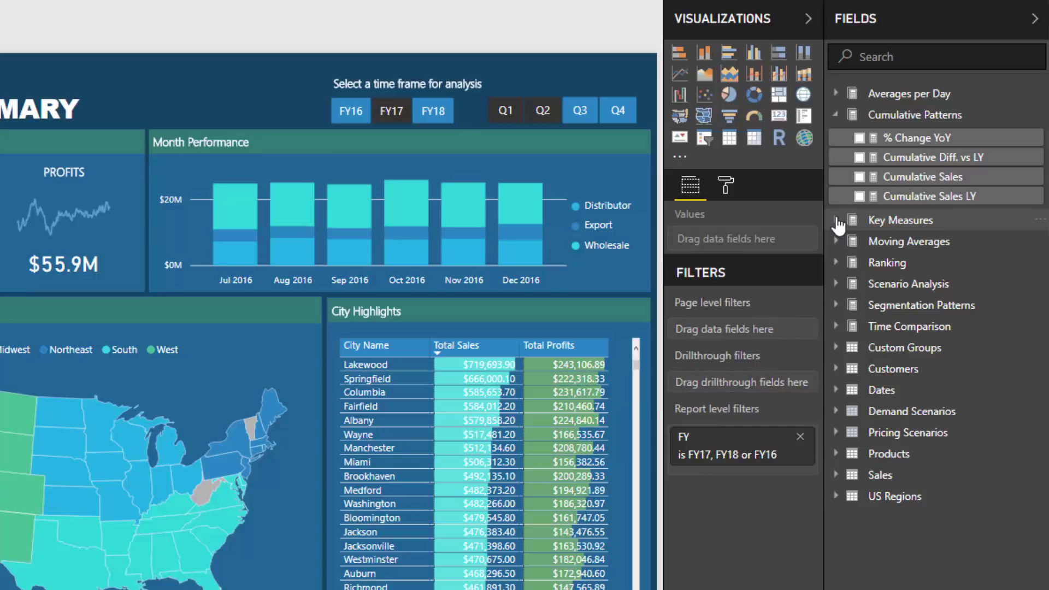
pyautogui.click(891, 285)
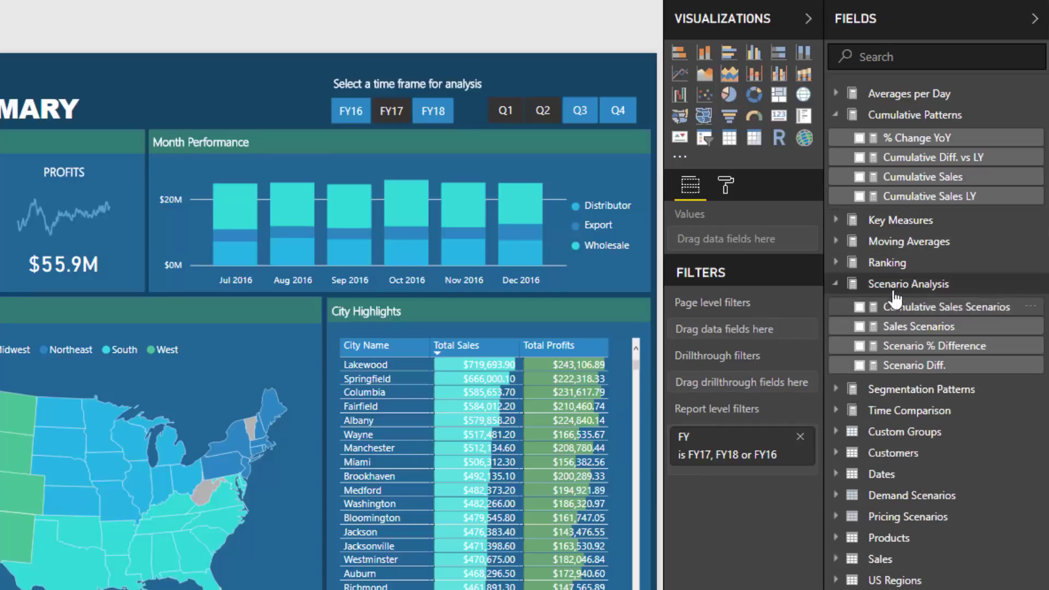
pyautogui.click(894, 292)
pyautogui.click(891, 302)
pyautogui.click(892, 302)
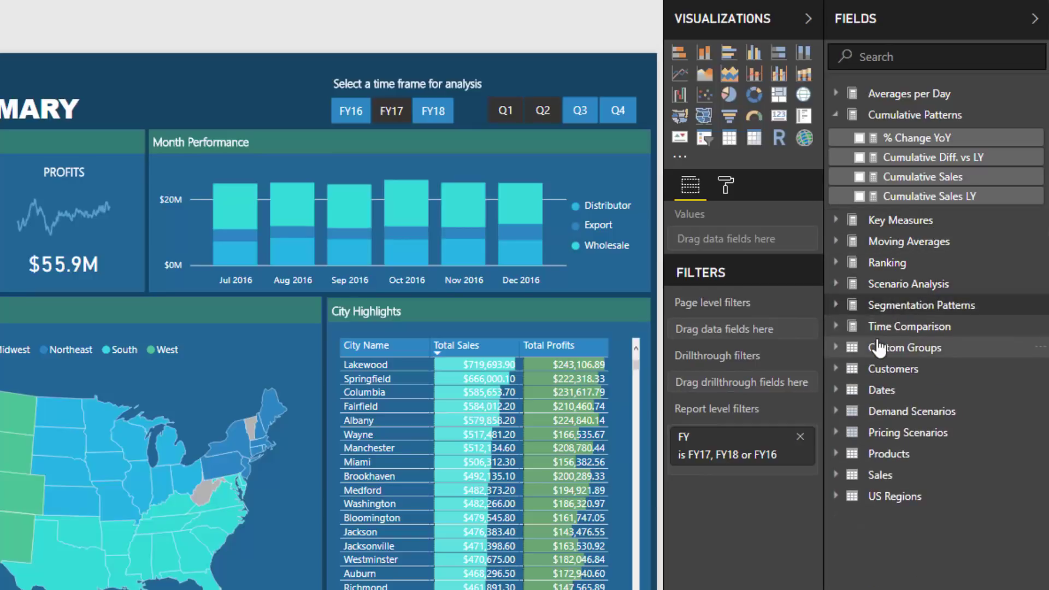
# Inspect Custom Groups and Time Comparison, collapse them, and select the Time Comparison table
pyautogui.click(878, 348)
pyautogui.click(880, 327)
pyautogui.click(834, 550)
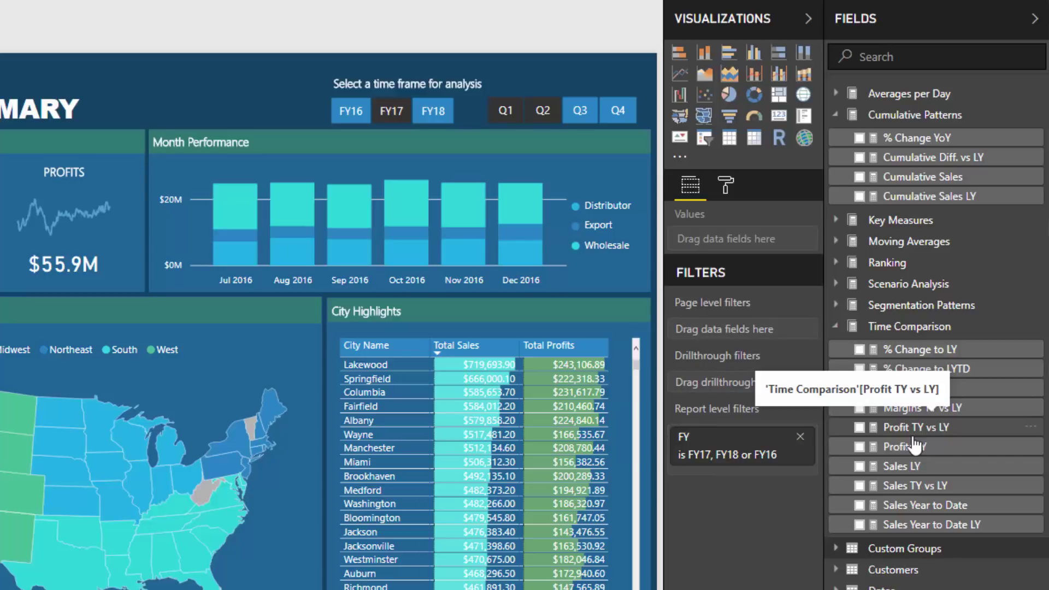
pyautogui.click(836, 327)
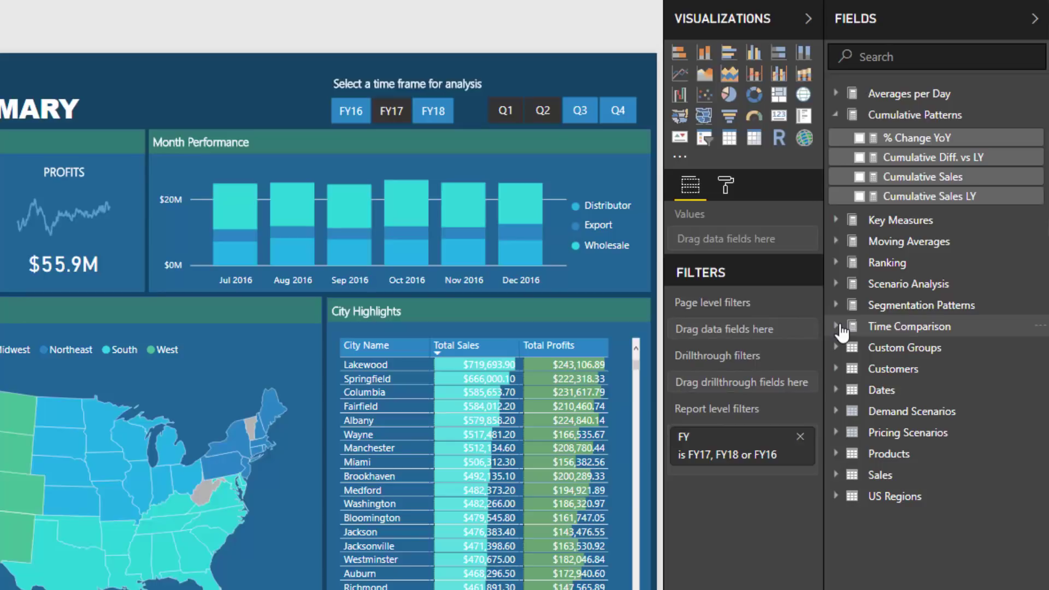
pyautogui.click(882, 326)
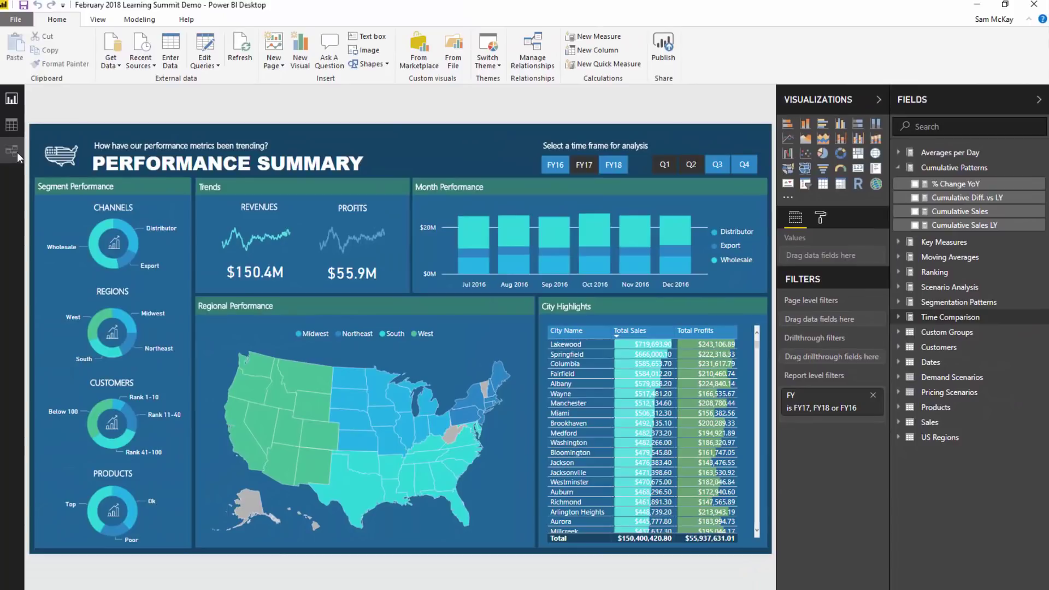
# In the zoomed-out model view, shift Key Measures, Averages per Day, Moving Averages and Time Comparison right
pyautogui.click(12, 151)
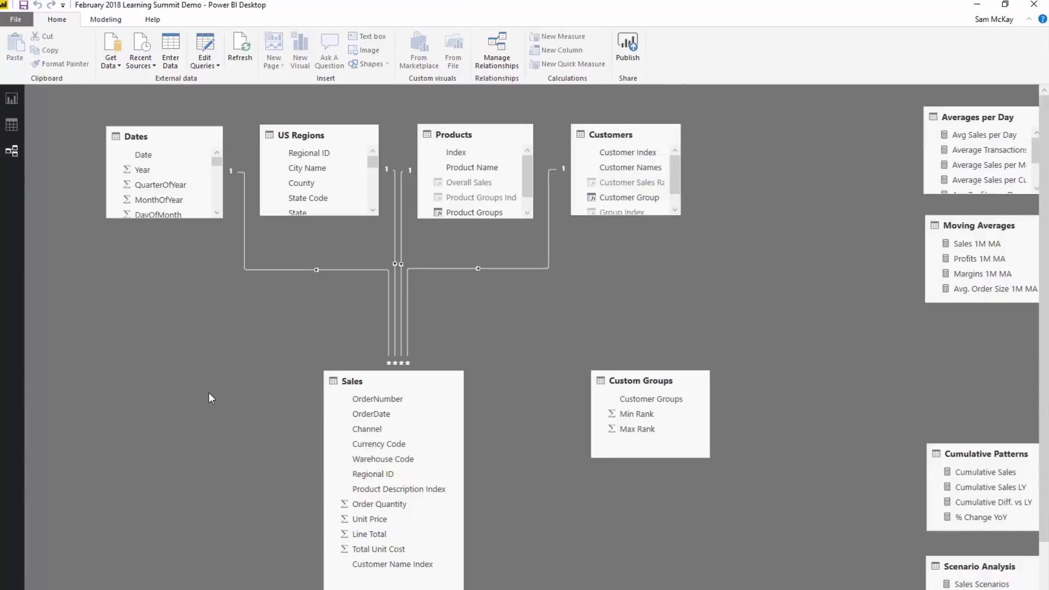
pyautogui.scroll(-3, 203, 394)
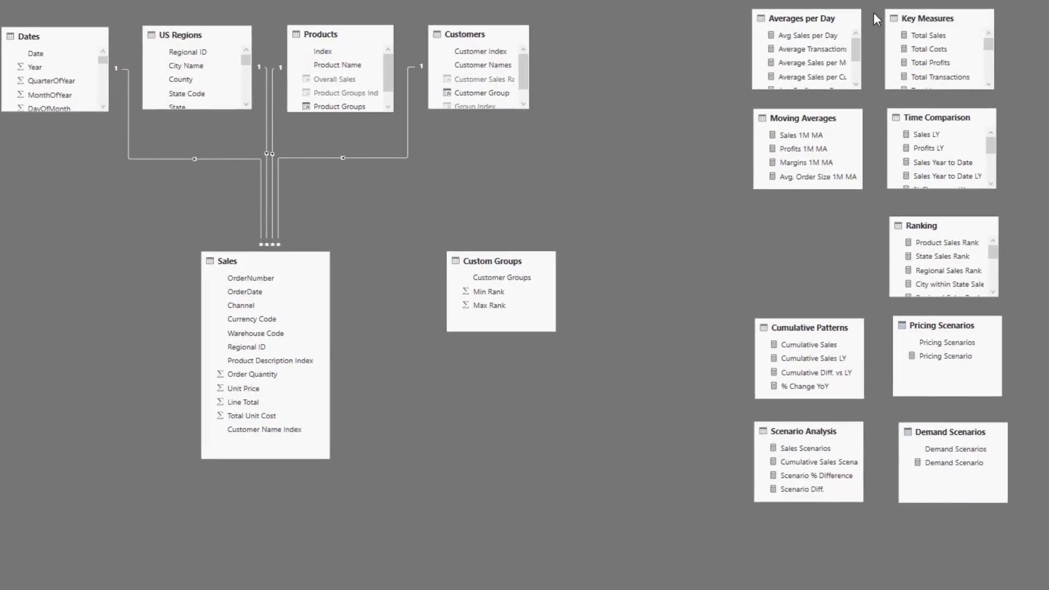
pyautogui.moveTo(929, 18); pyautogui.dragTo(946, 21)
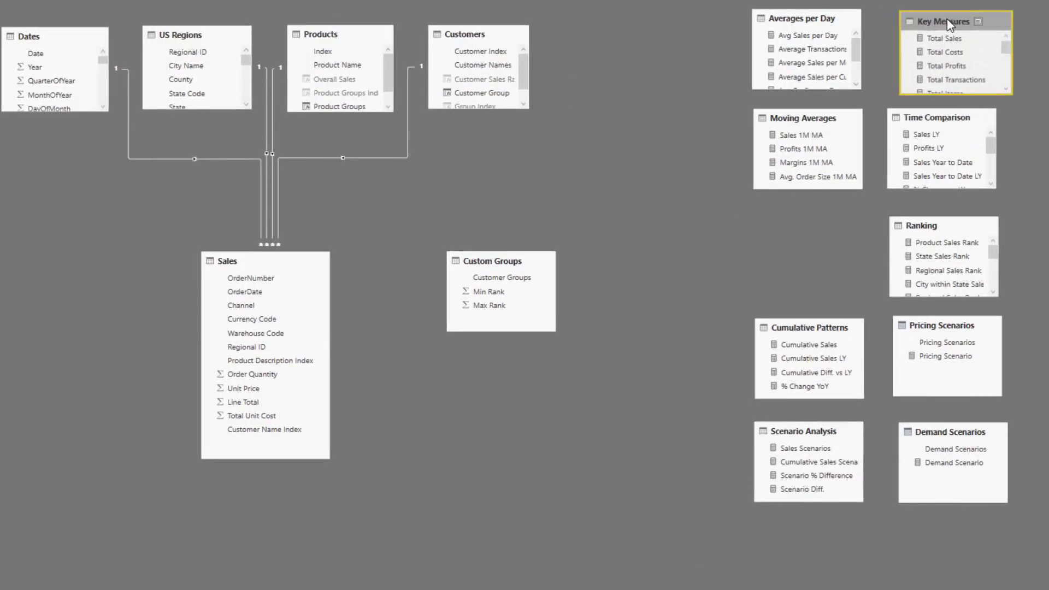
pyautogui.moveTo(805, 28); pyautogui.dragTo(816, 32)
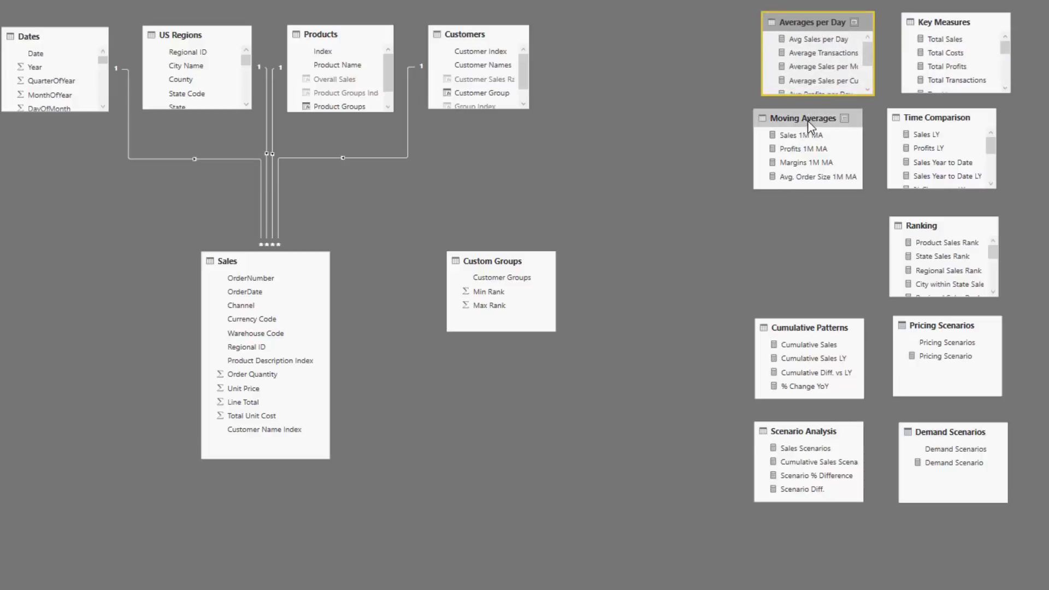
pyautogui.moveTo(807, 120); pyautogui.dragTo(817, 120)
pyautogui.moveTo(932, 129); pyautogui.dragTo(941, 128)
# Align Ranking, Cumulative Patterns, Scenario Analysis, Pricing Scenarios and Demand Scenarios into the right-hand columns
pyautogui.moveTo(928, 225); pyautogui.dragTo(993, 235)
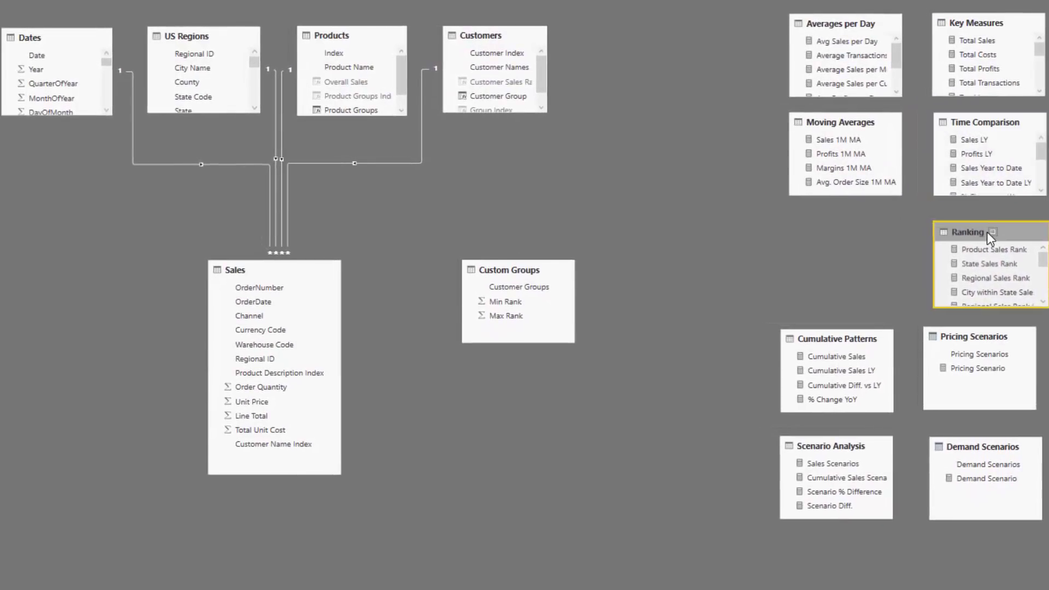
pyautogui.moveTo(825, 340); pyautogui.dragTo(831, 236)
pyautogui.moveTo(820, 447); pyautogui.dragTo(821, 338)
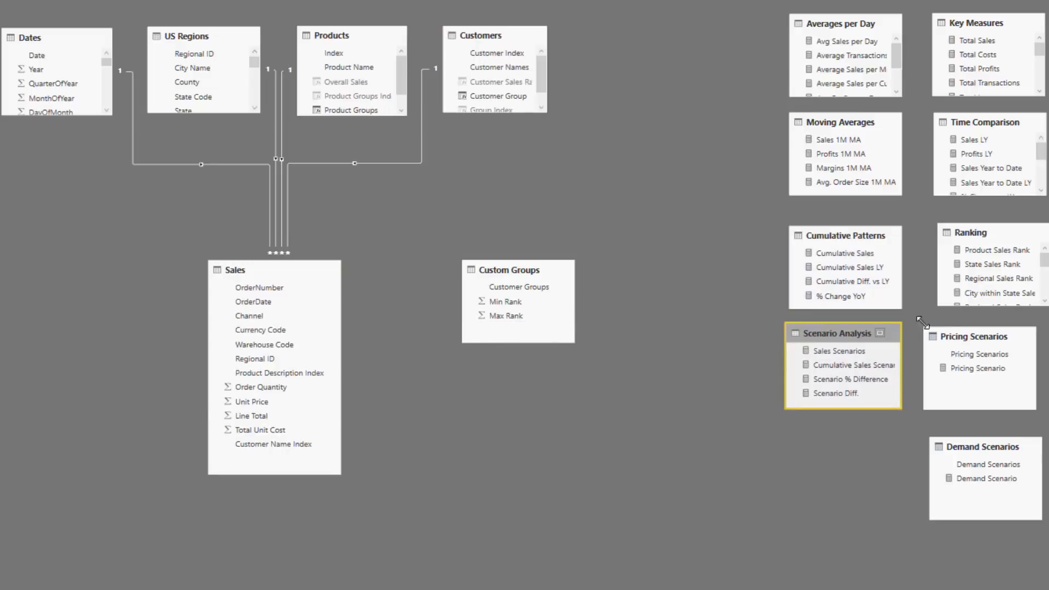
pyautogui.moveTo(963, 336); pyautogui.dragTo(972, 334)
pyautogui.moveTo(974, 451); pyautogui.dragTo(833, 444)
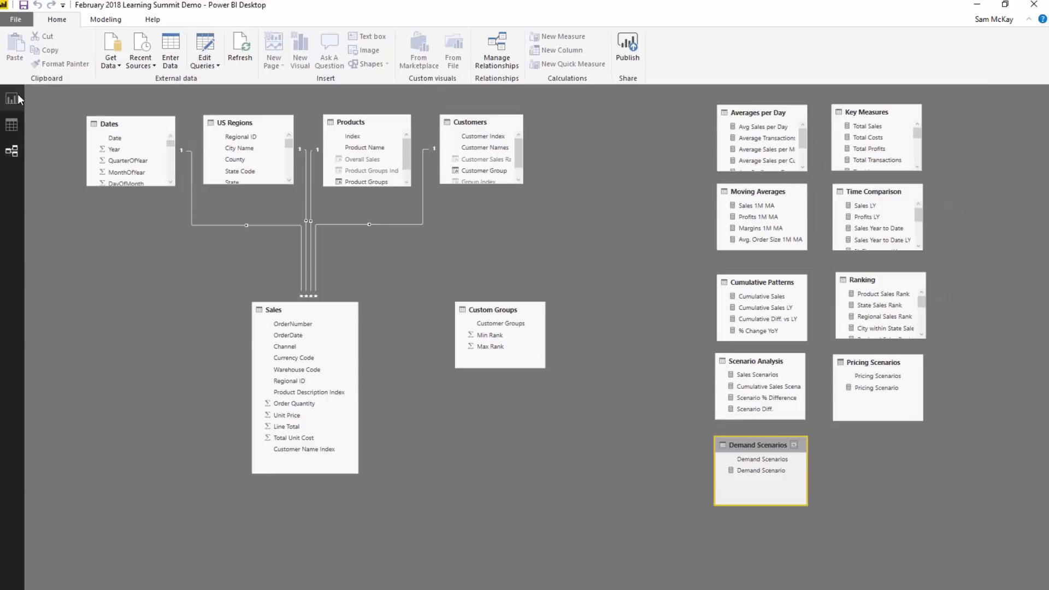
pyautogui.click(12, 99)
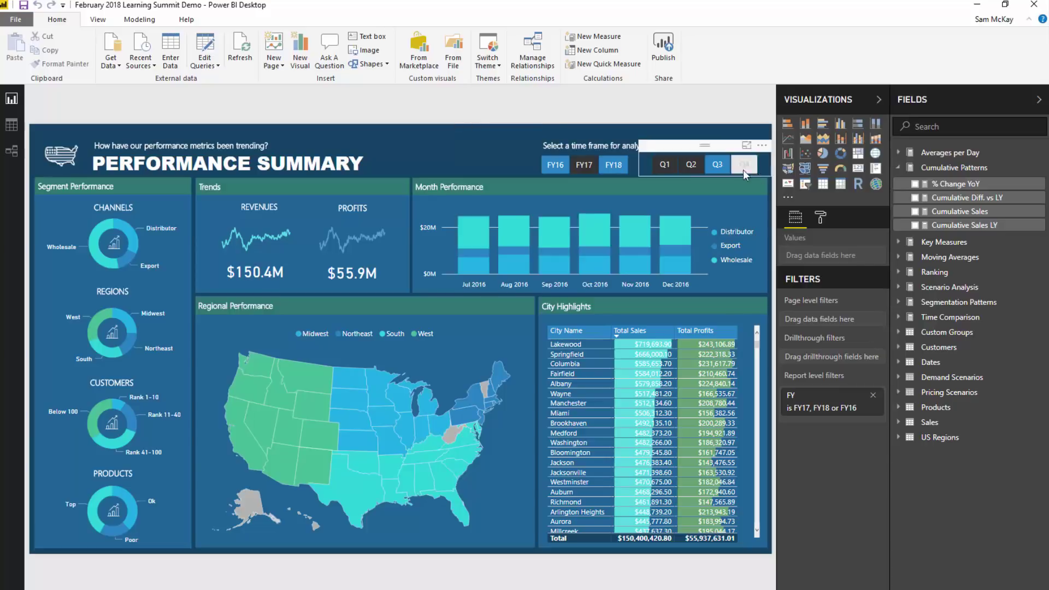
pyautogui.click(953, 167)
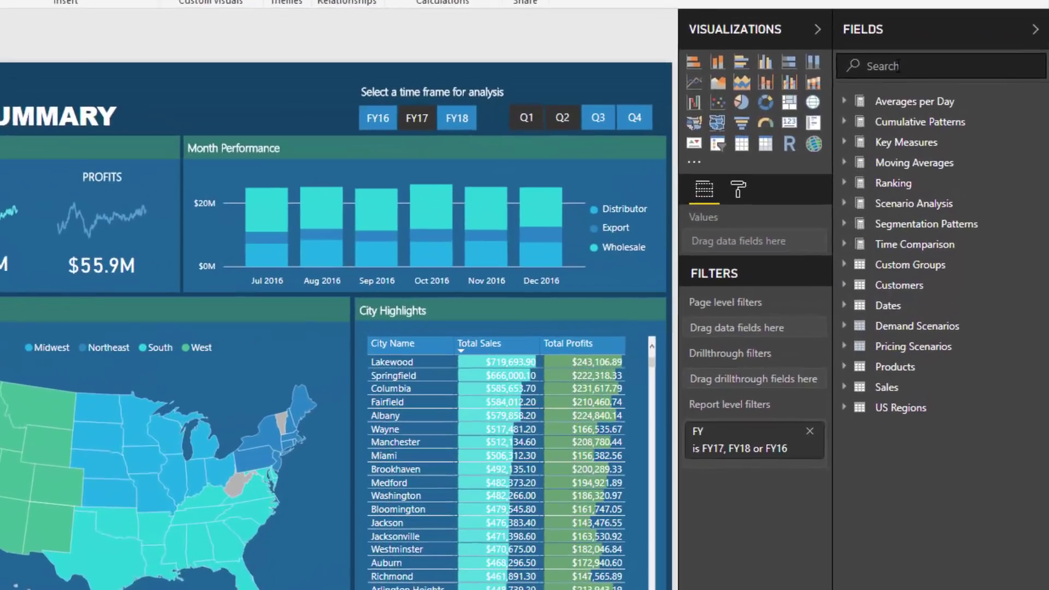
pyautogui.click(899, 66)
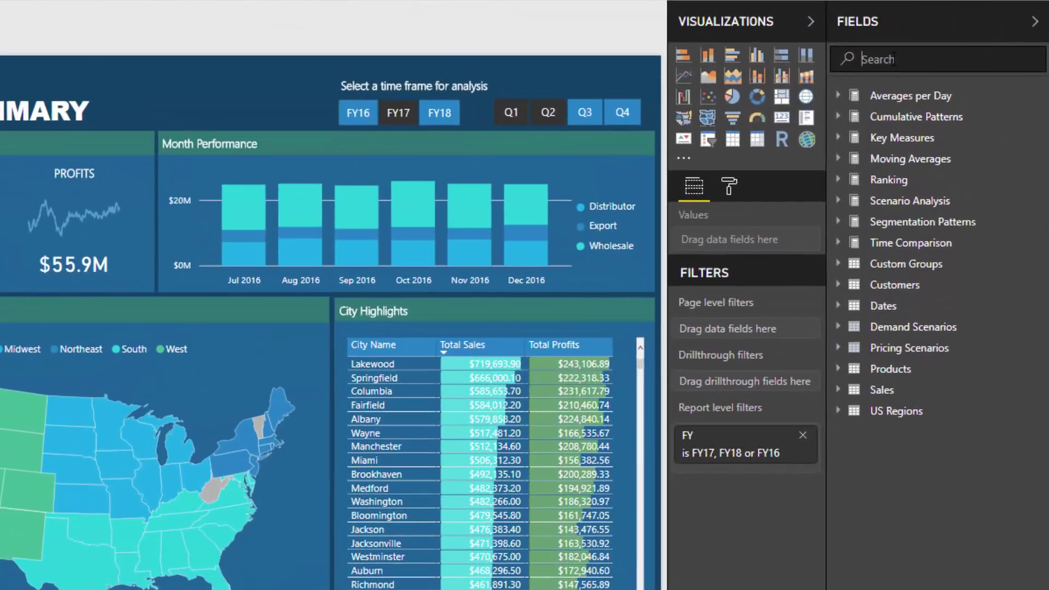
pyautogui.write('movig')
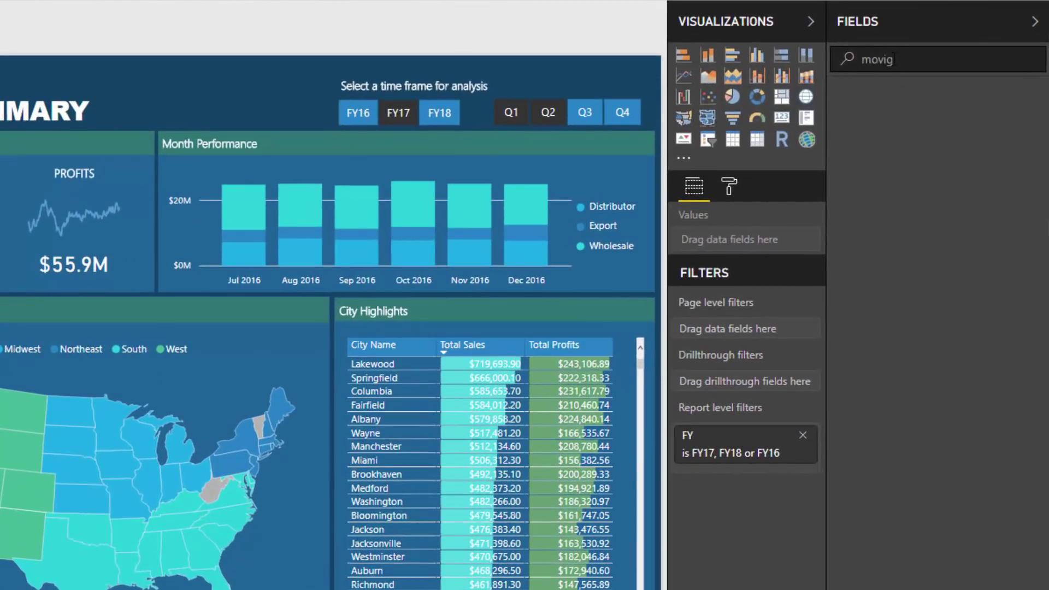
pyautogui.press('BackSpace')
pyautogui.write('ng')
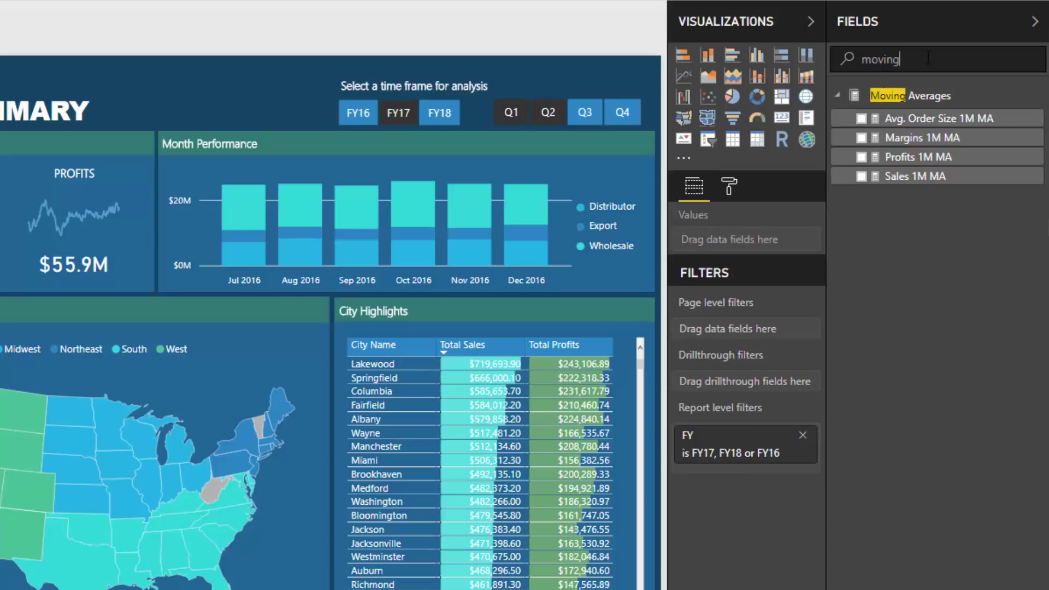
pyautogui.moveTo(903, 60); pyautogui.dragTo(844, 66)
pyautogui.press('BackSpace')
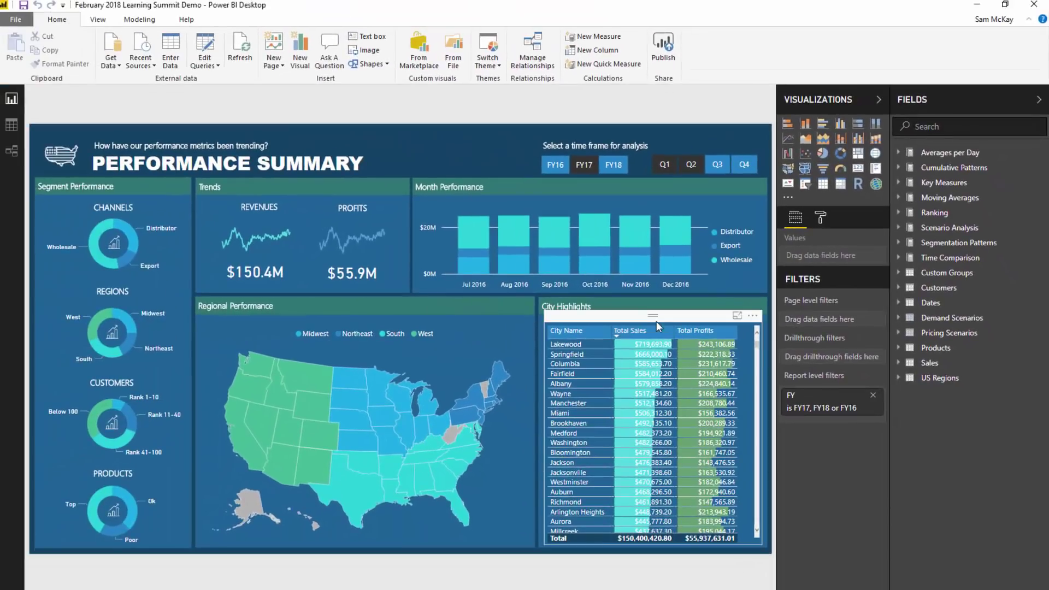
pyautogui.click(657, 317)
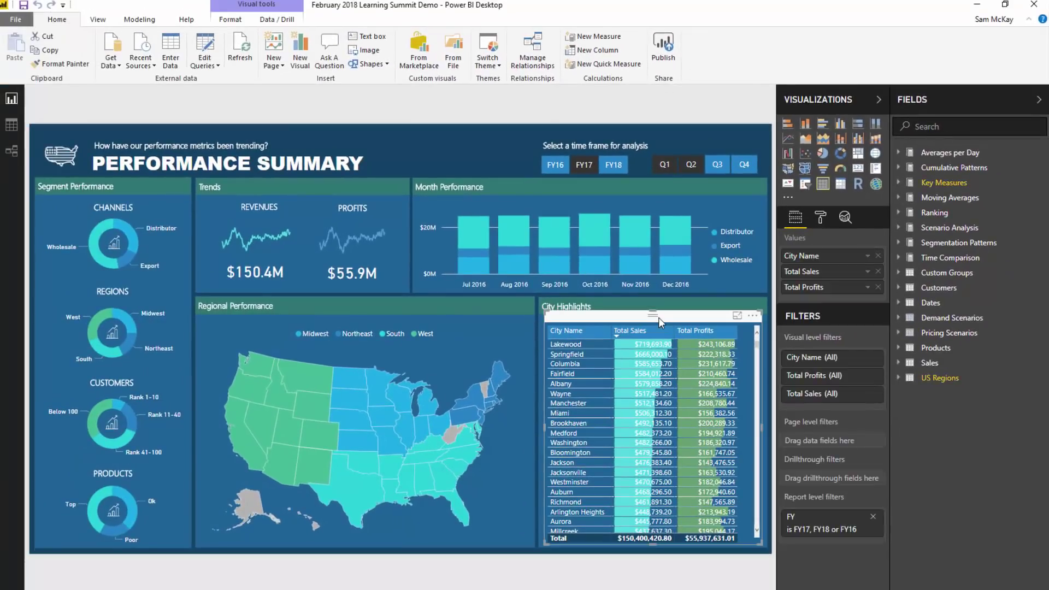
pyautogui.click(938, 183)
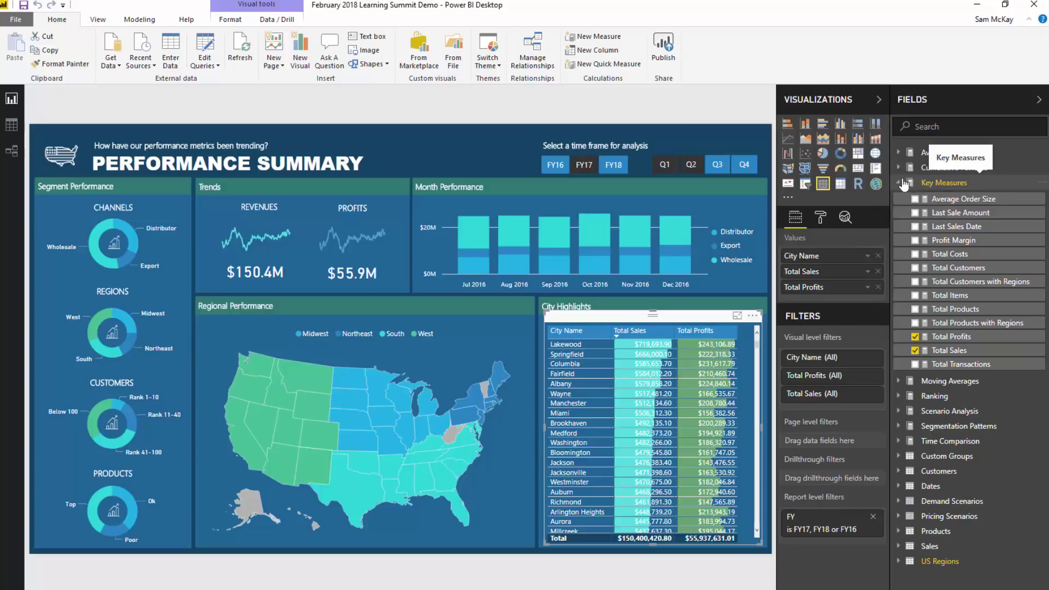
pyautogui.click(937, 186)
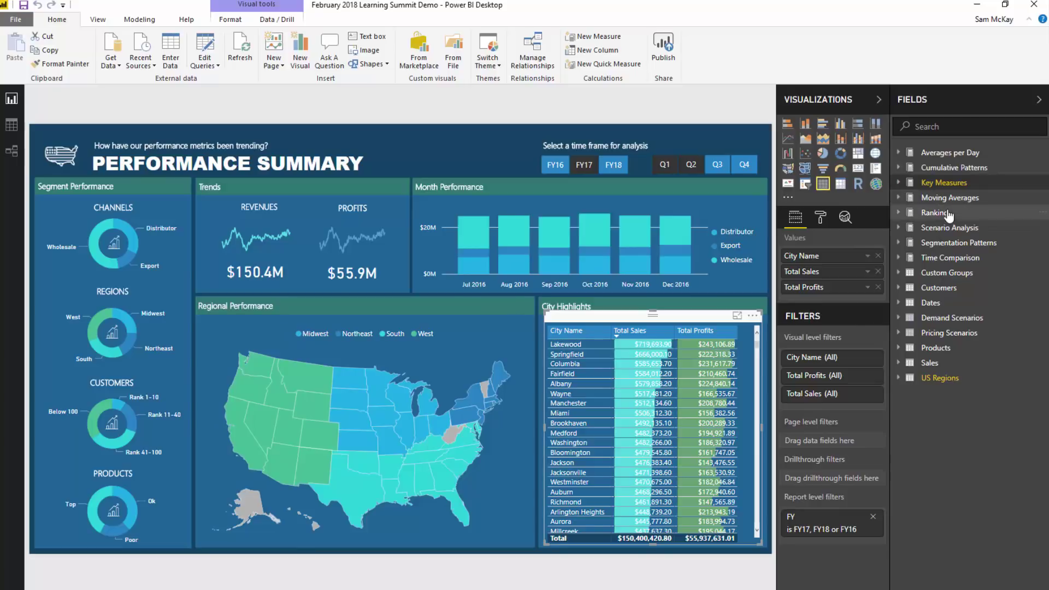
pyautogui.click(953, 168)
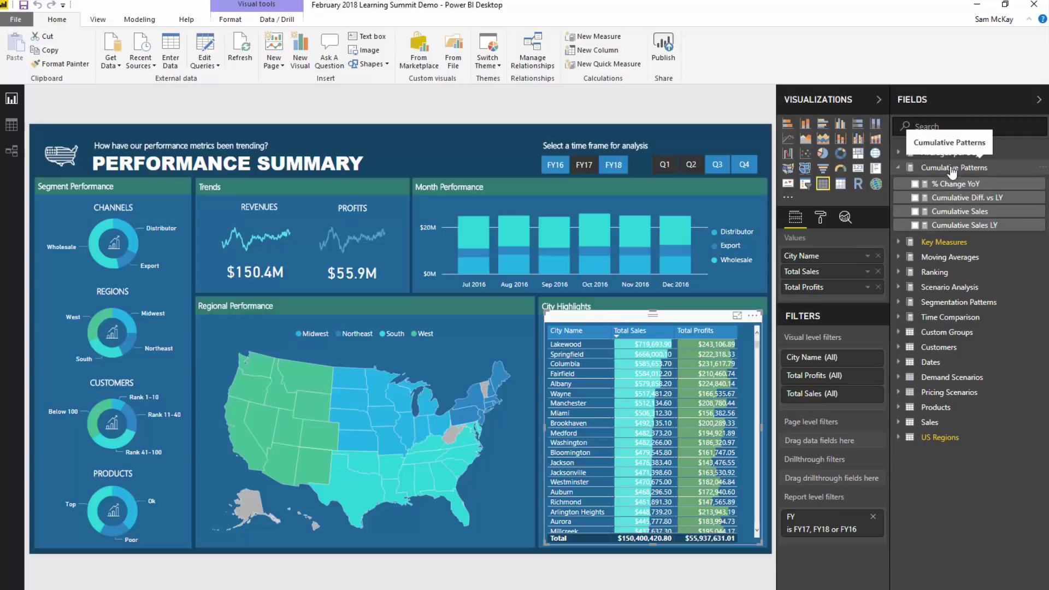
pyautogui.click(898, 169)
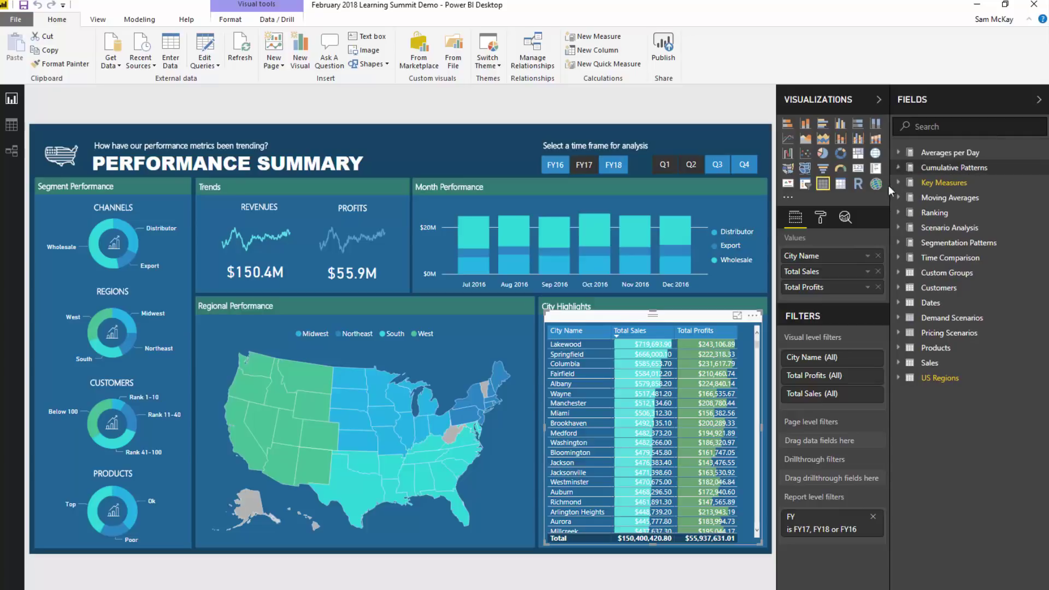
pyautogui.click(451, 150)
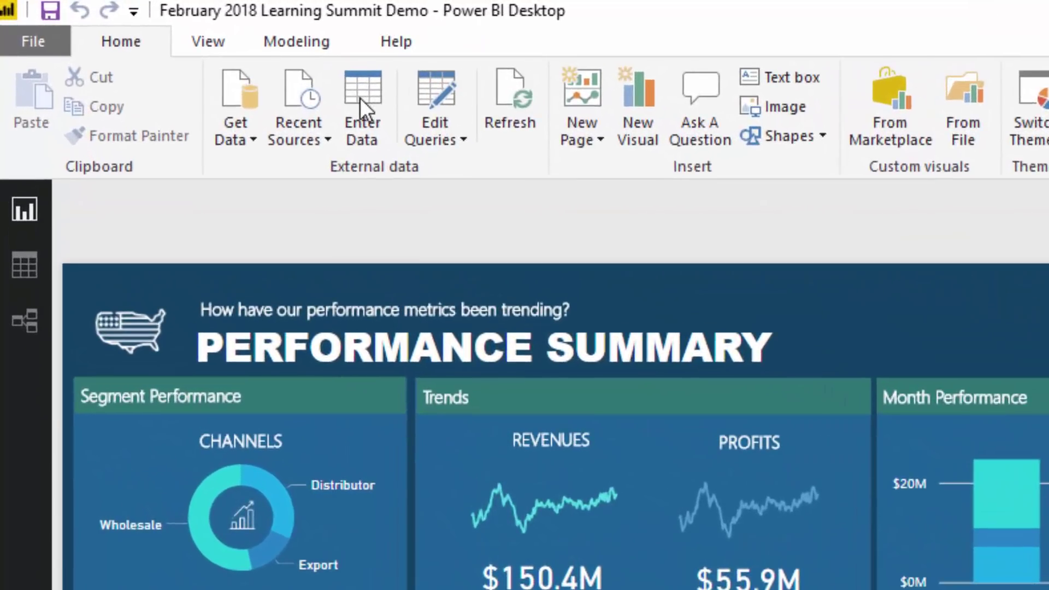
# Create and load an empty table named 'Demo' via Enter Data, replacing the default Table1
pyautogui.click(367, 109)
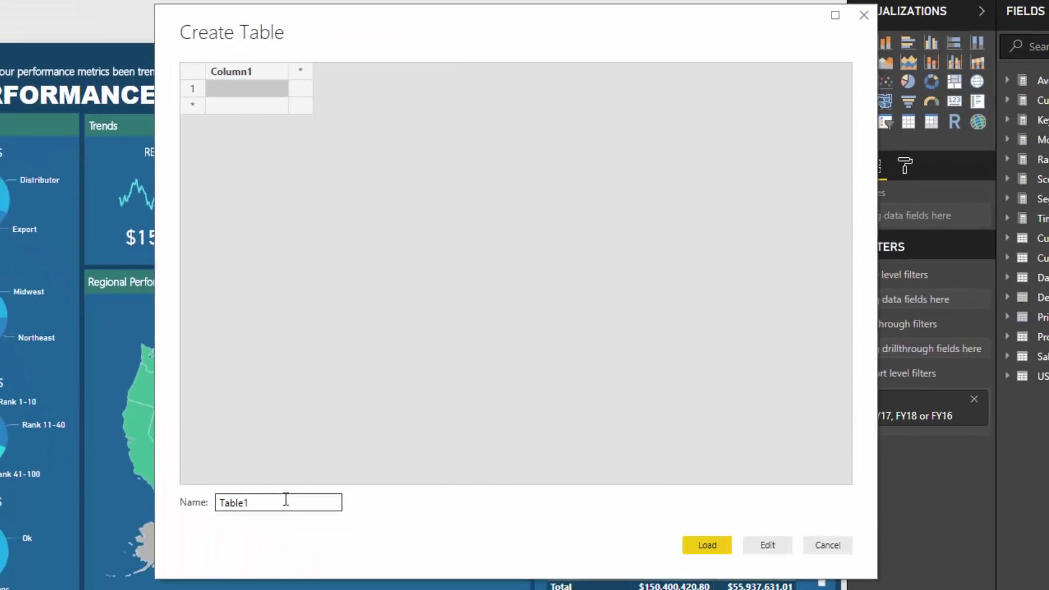
pyautogui.doubleClick(285, 498)
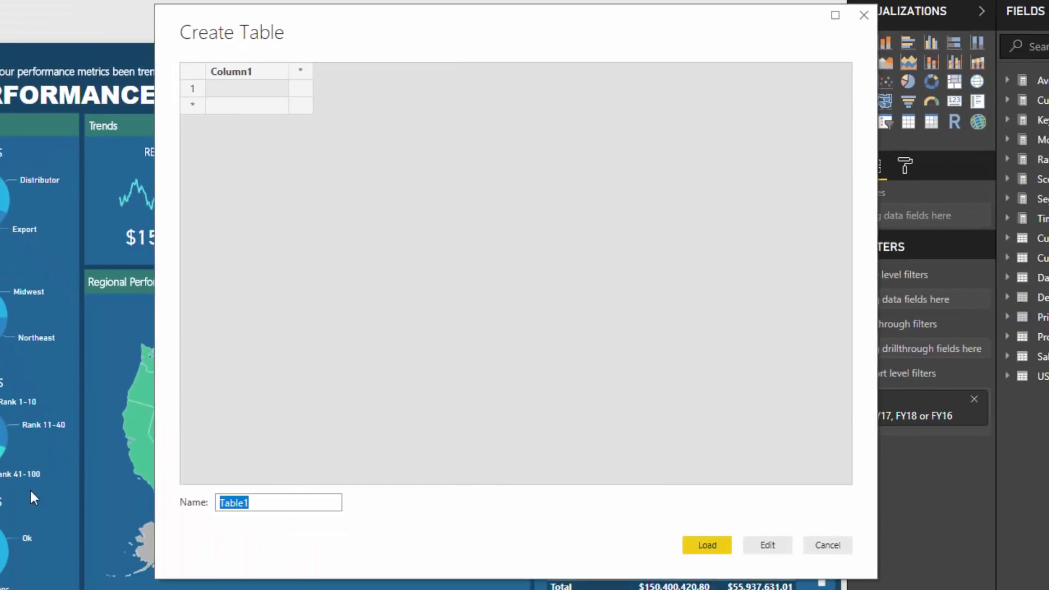
pyautogui.write('Demo')
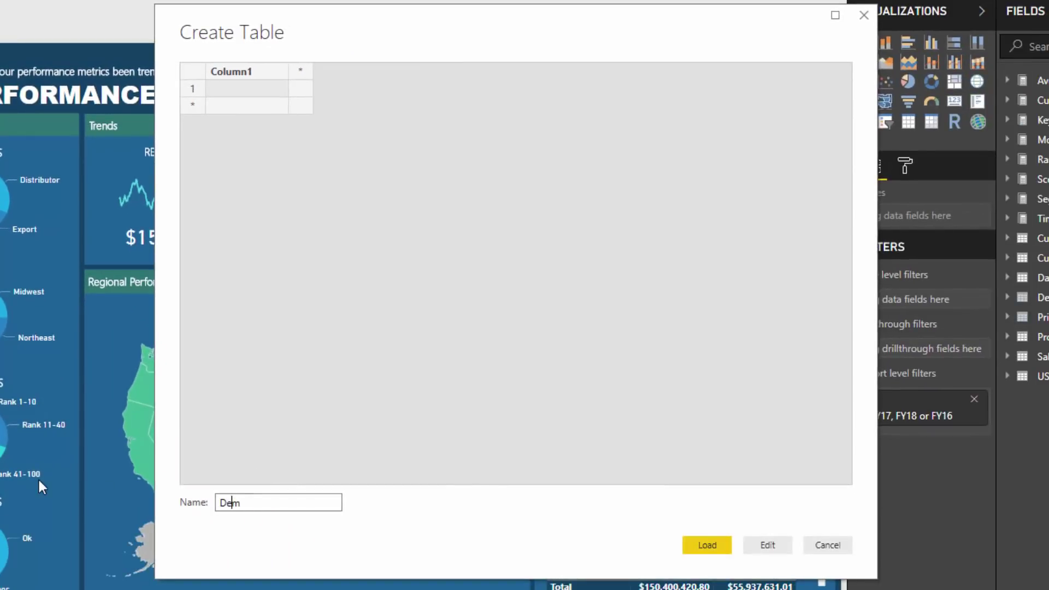
pyautogui.click(720, 545)
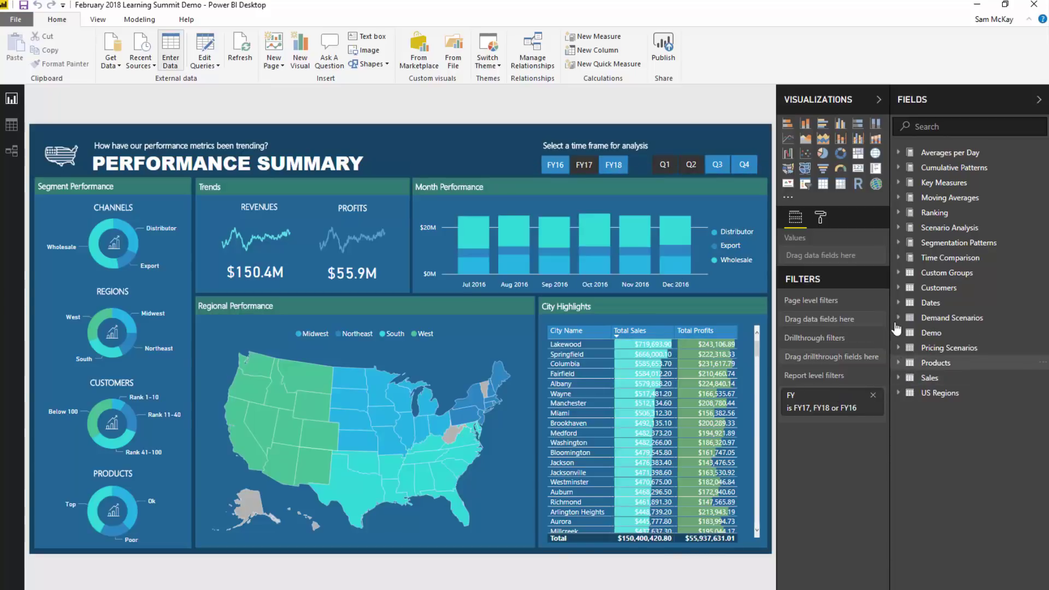
# Add the measure Demo Sales = [Sales LY] to the Demo table
pyautogui.click(932, 334)
pyautogui.click(940, 350)
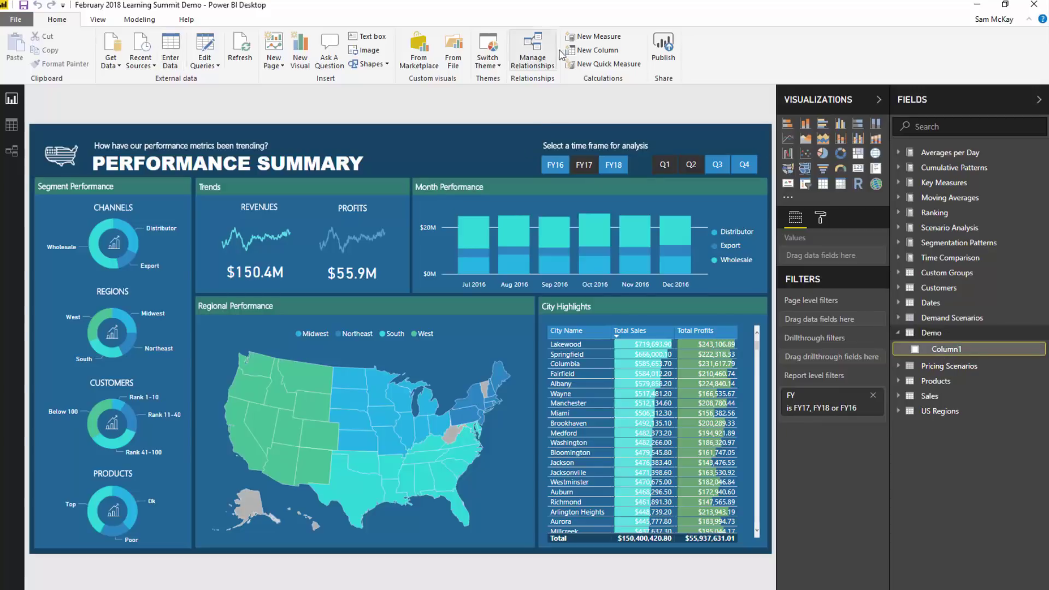
pyautogui.click(600, 37)
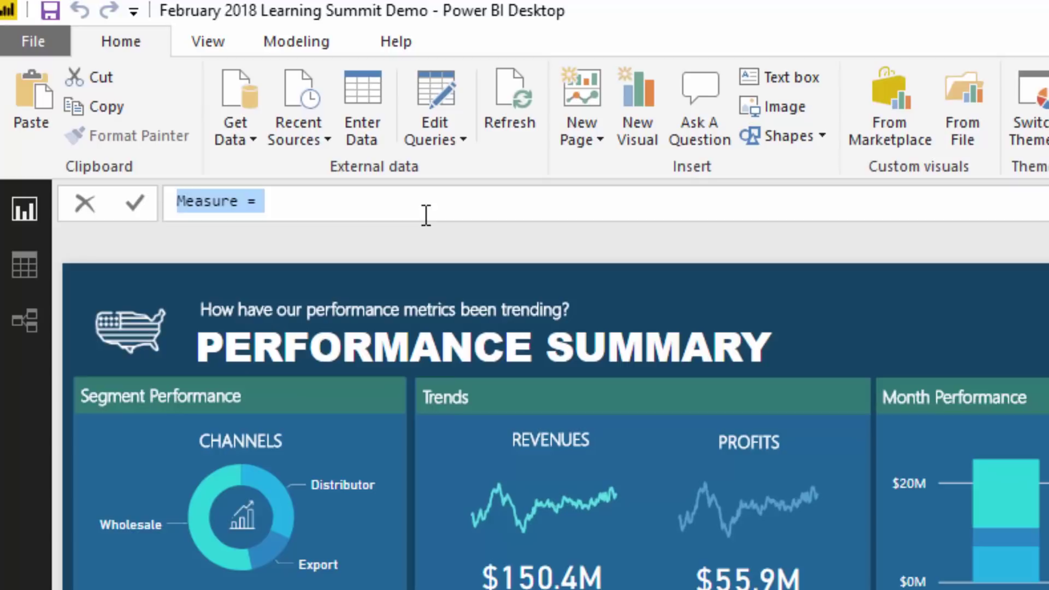
pyautogui.write('Demo Sales = Sa')
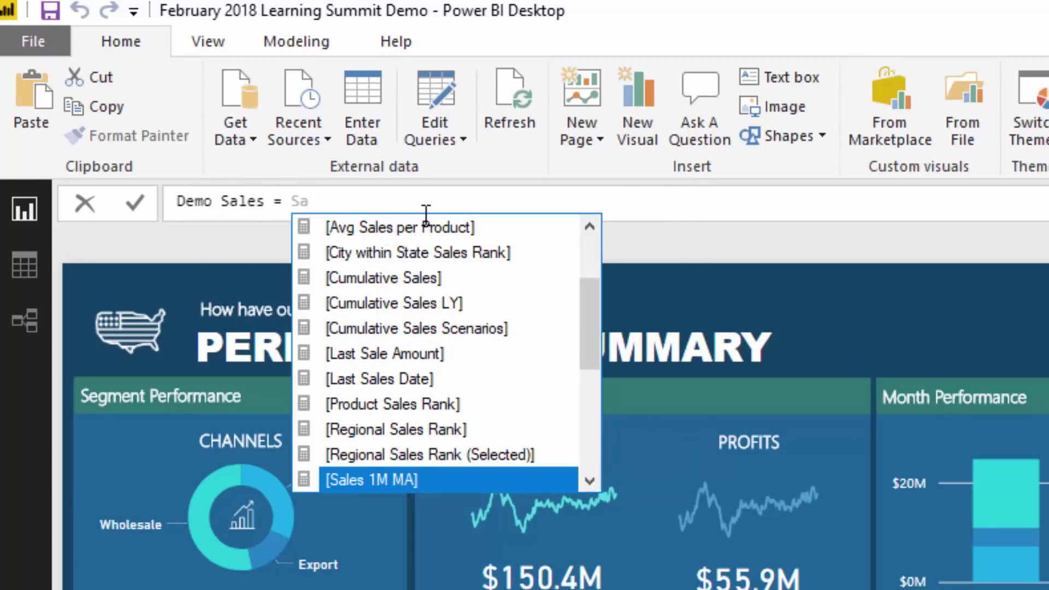
pyautogui.press('Down')
pyautogui.press('Down')
pyautogui.press('Down')
pyautogui.press('Down')
pyautogui.press('Down')
pyautogui.press('Up')
pyautogui.press('Up')
pyautogui.press('Up')
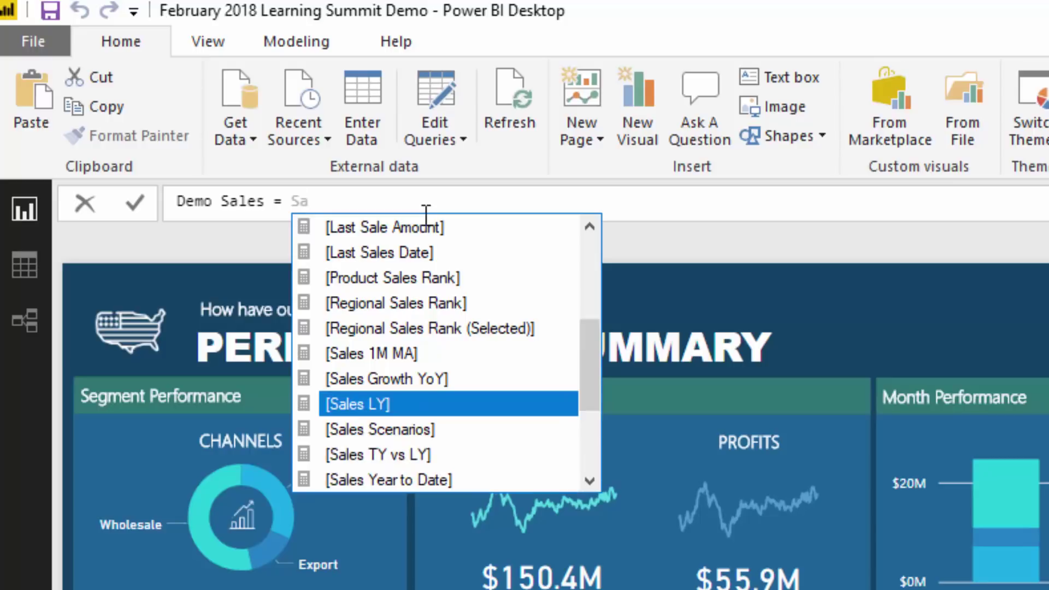
pyautogui.press('Tab')
pyautogui.press('Return')
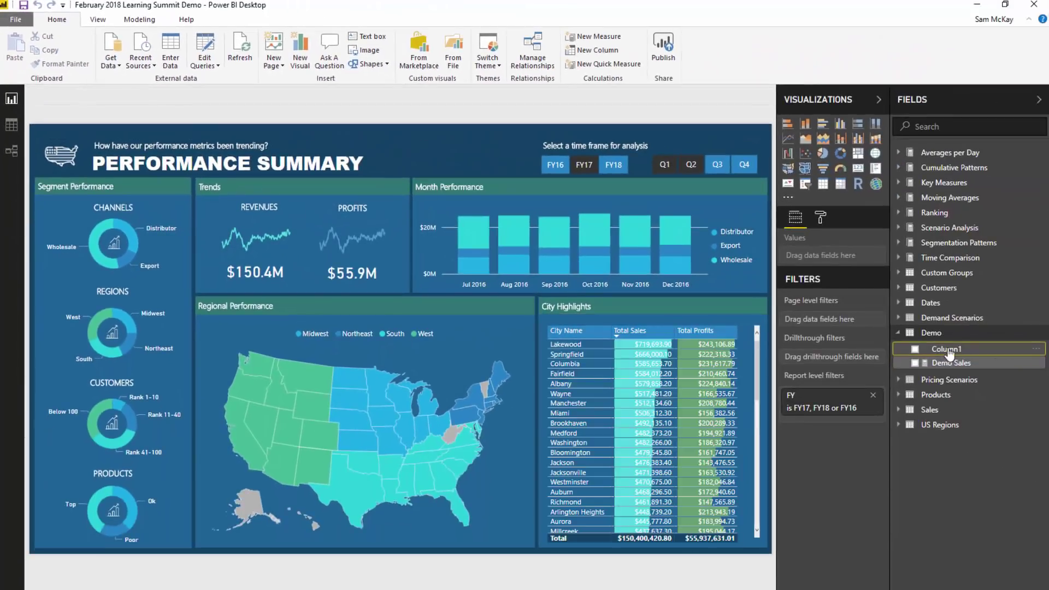
# Delete Column1 from the Demo table
pyautogui.rightClick(967, 365)
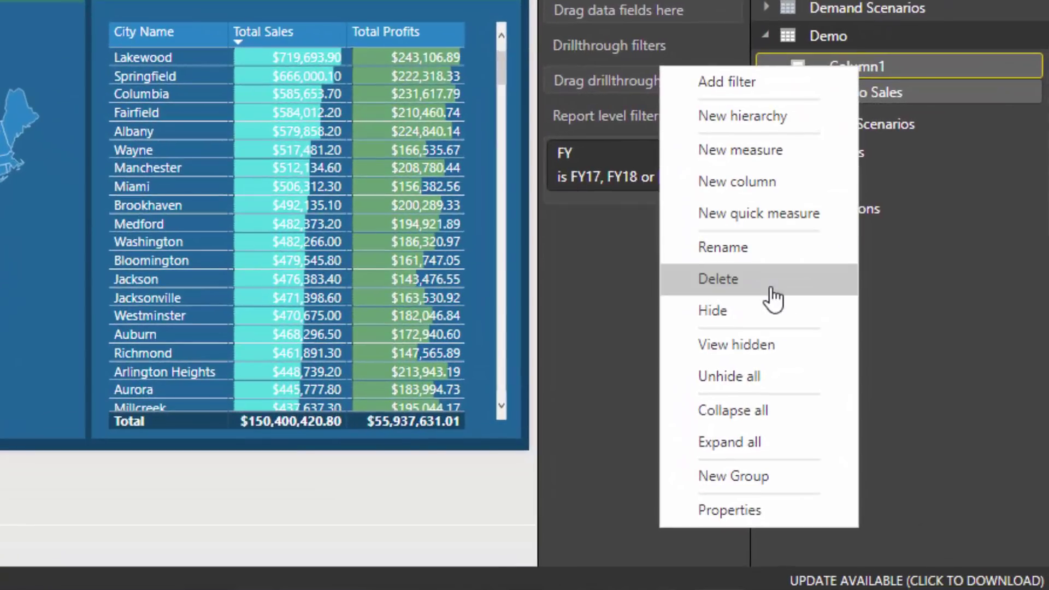
pyautogui.click(841, 426)
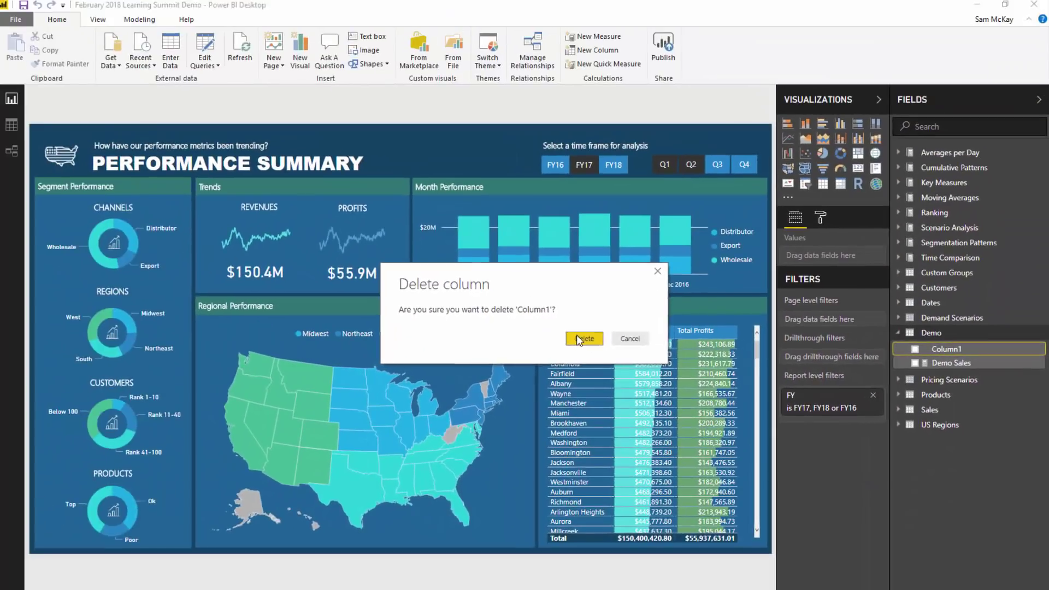
pyautogui.click(408, 212)
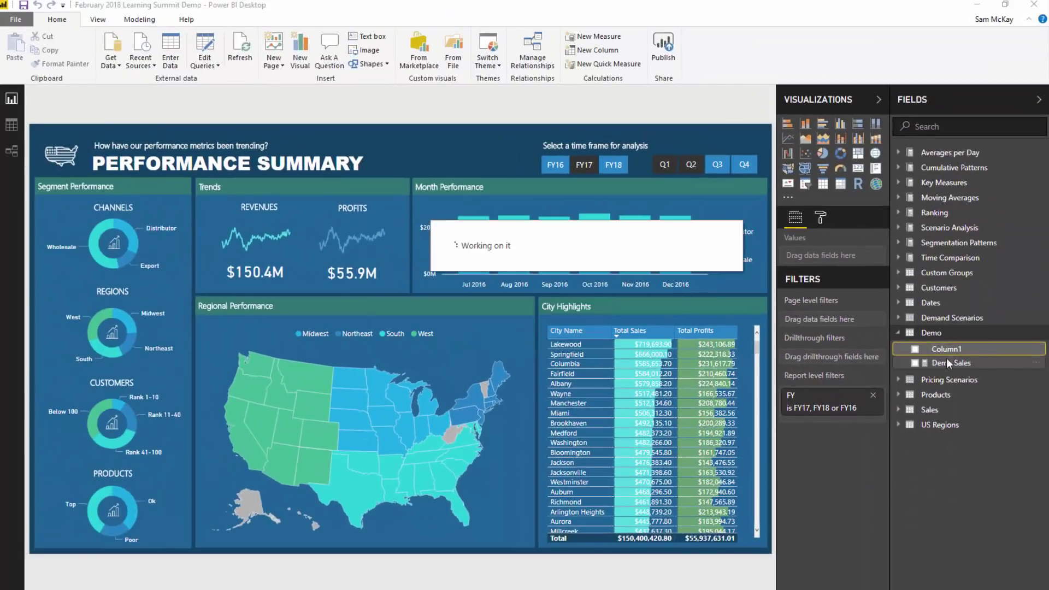
# Refresh the Fields pane and confirm Demo now lists only Demo Sales as a measure table
pyautogui.click(1039, 105)
pyautogui.click(1038, 104)
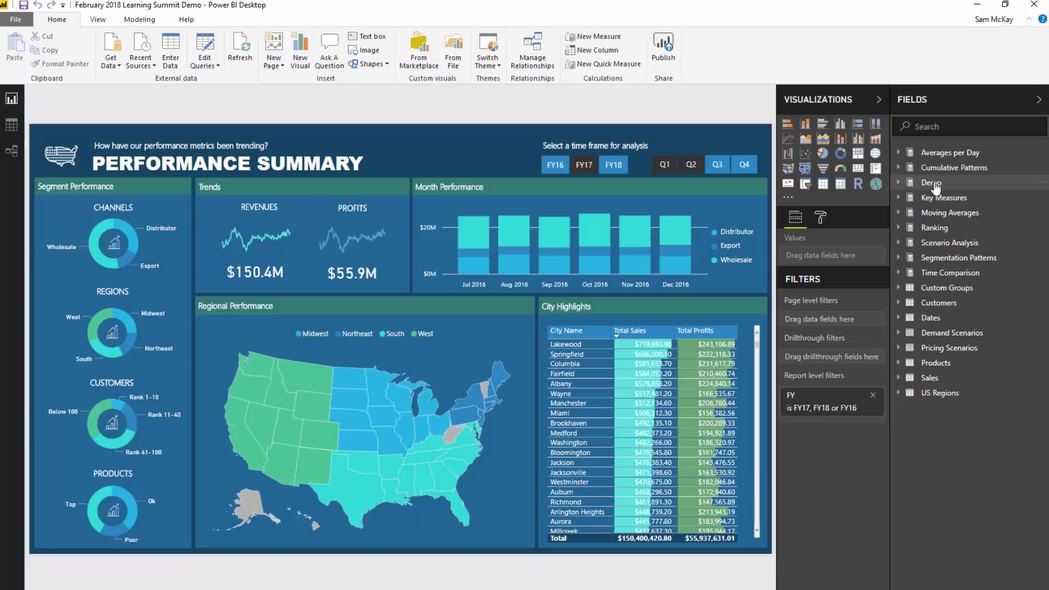
pyautogui.click(935, 184)
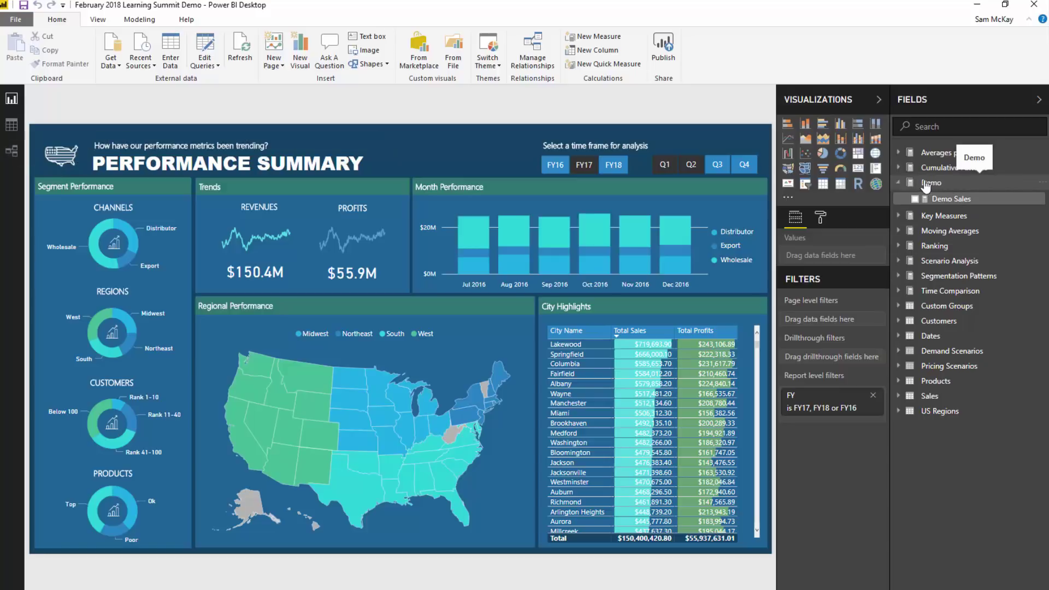
pyautogui.click(905, 186)
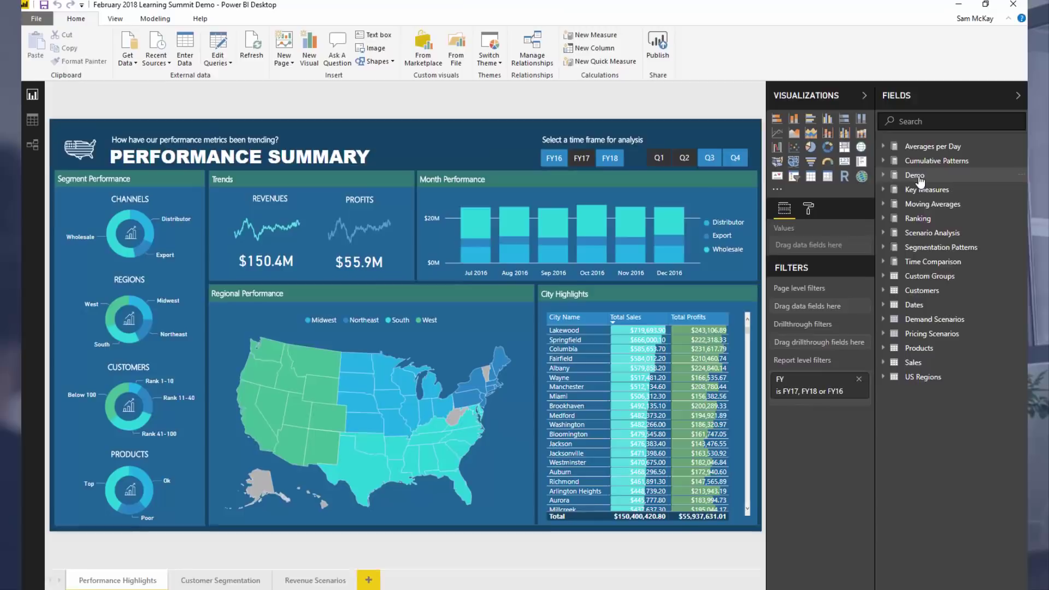
# Open the context menu of the Demo measure table
pyautogui.rightClick(936, 184)
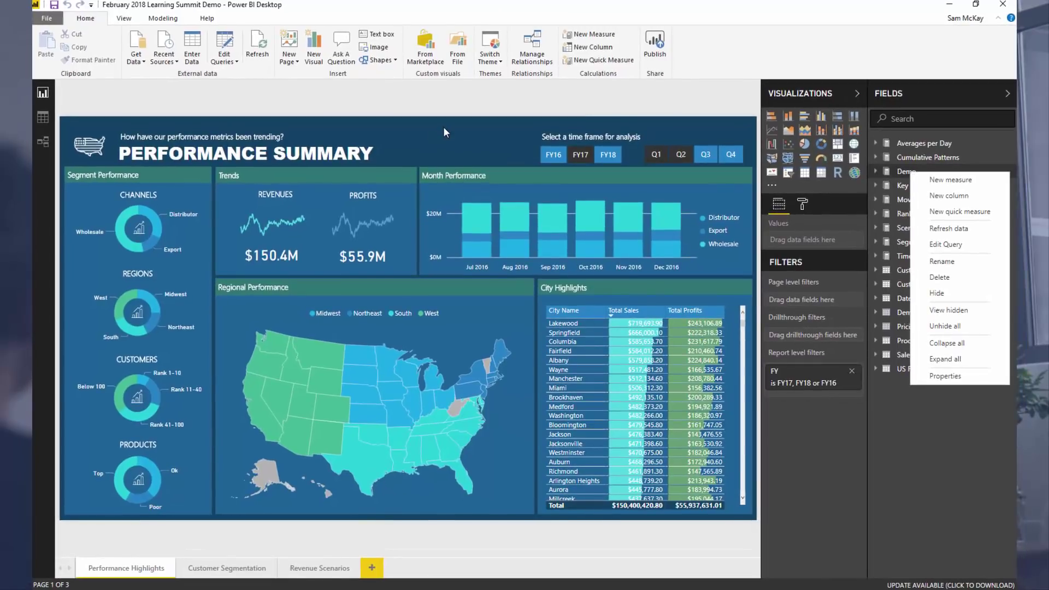